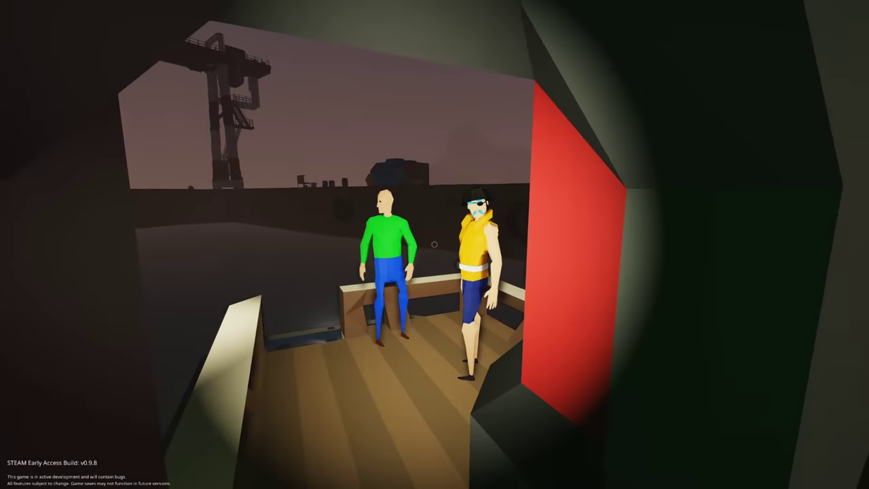
pyautogui.press('w')
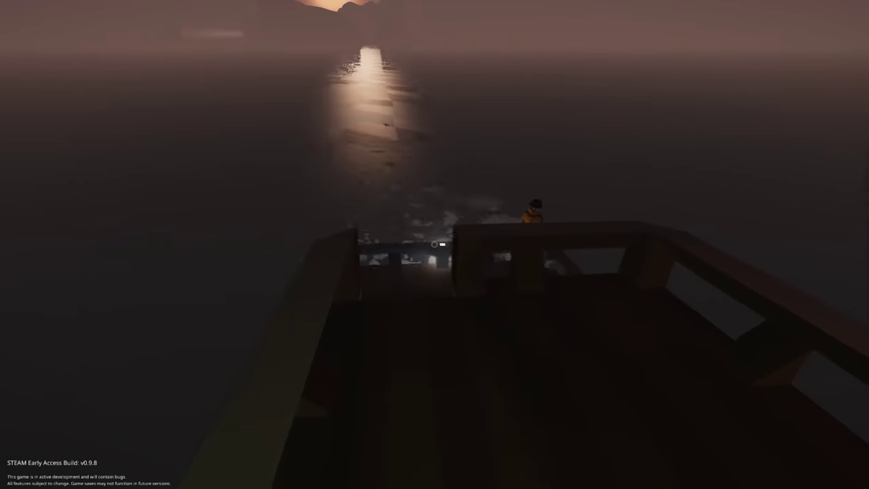
pyautogui.press('s')
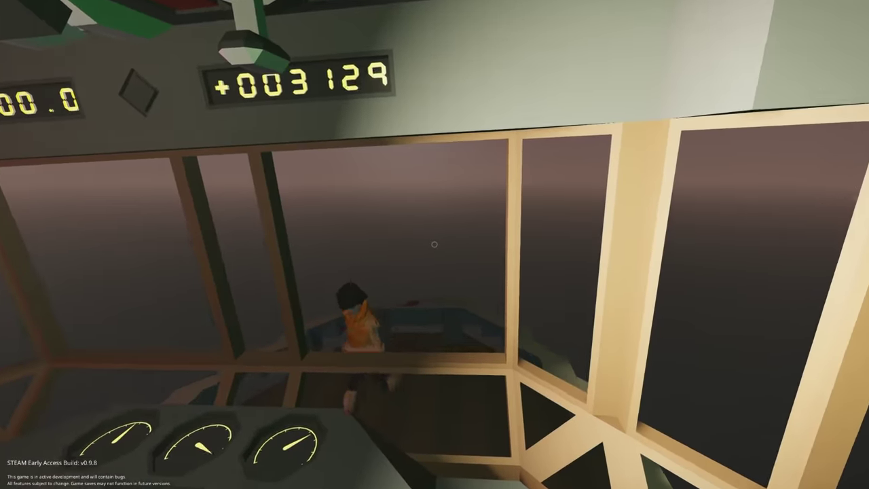
pyautogui.press('f')
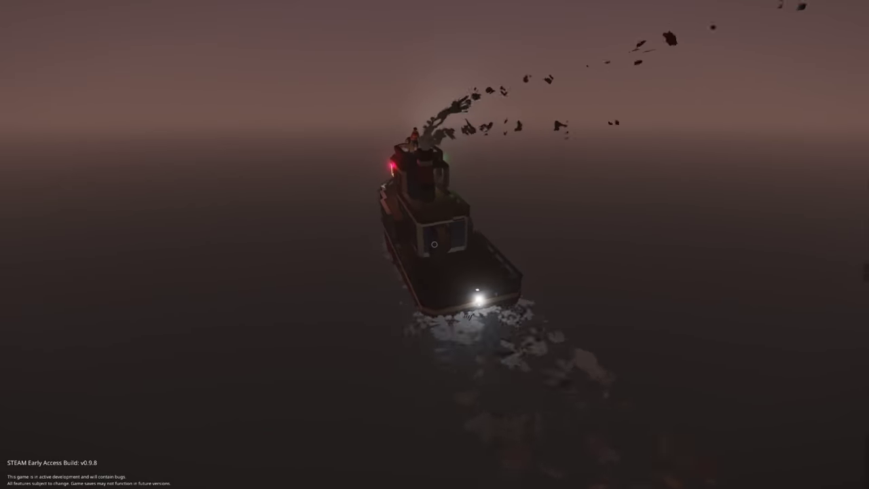
pyautogui.press('f')
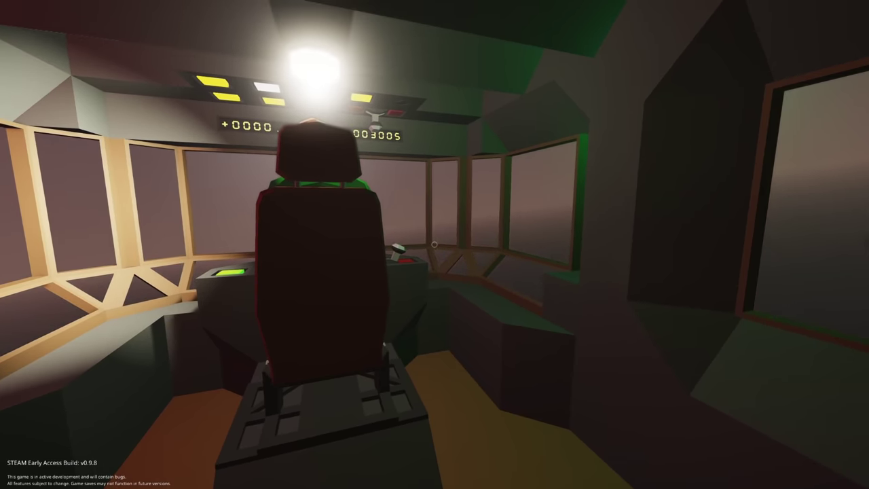
pyautogui.press('f')
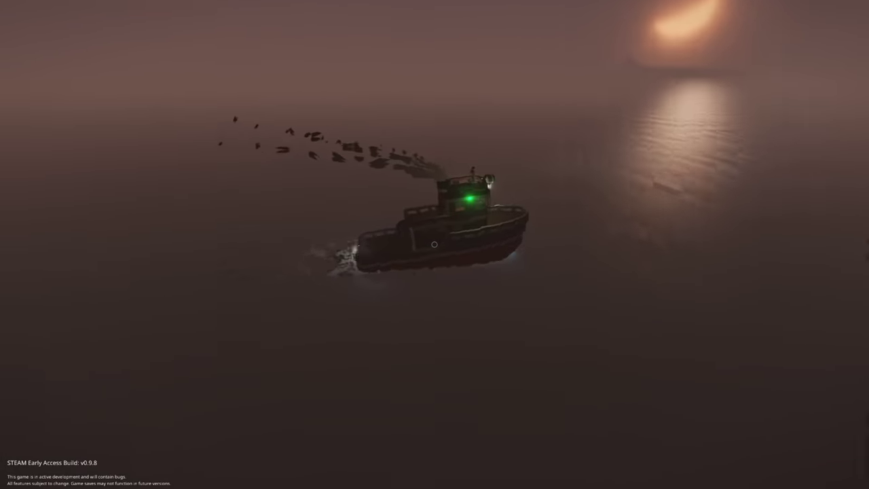
pyautogui.press('f')
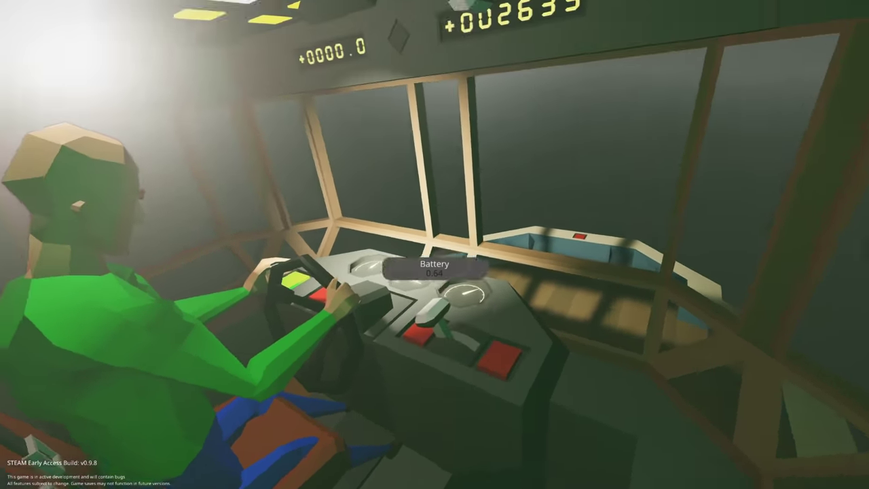
pyautogui.press('w')
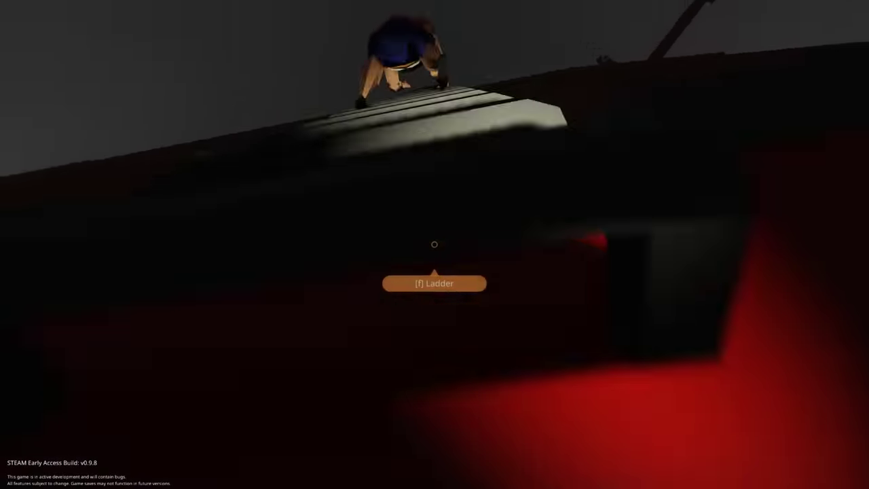
pyautogui.press('w')
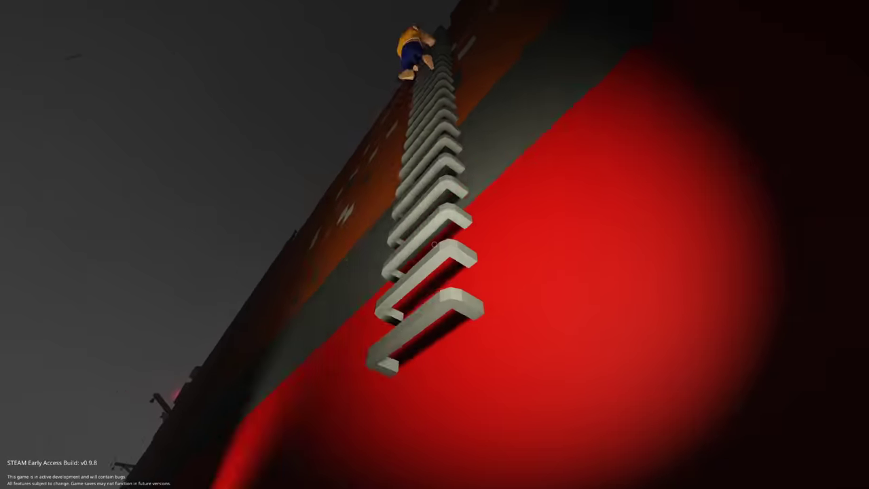
pyautogui.press('e')
pyautogui.press('w')
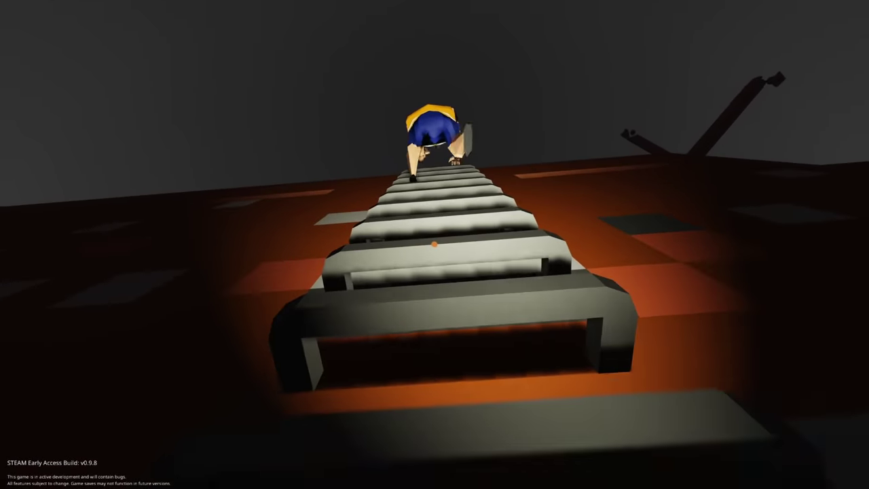
pyautogui.press('w')
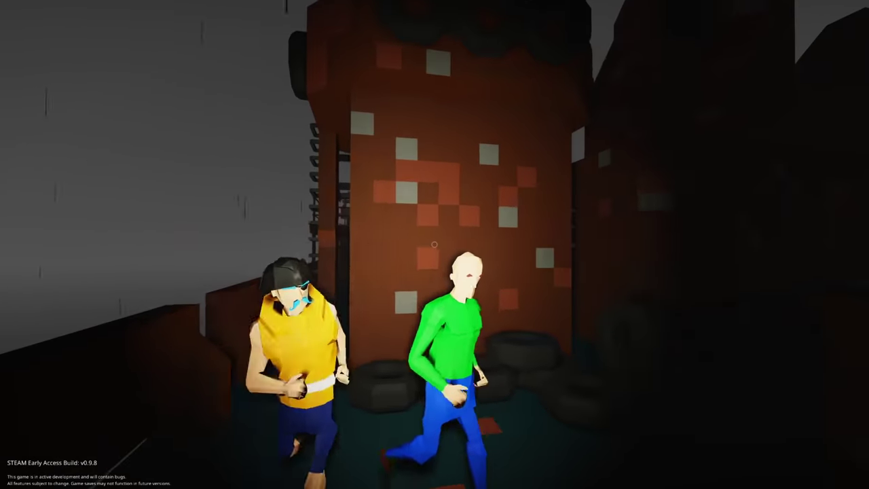
pyautogui.press('w')
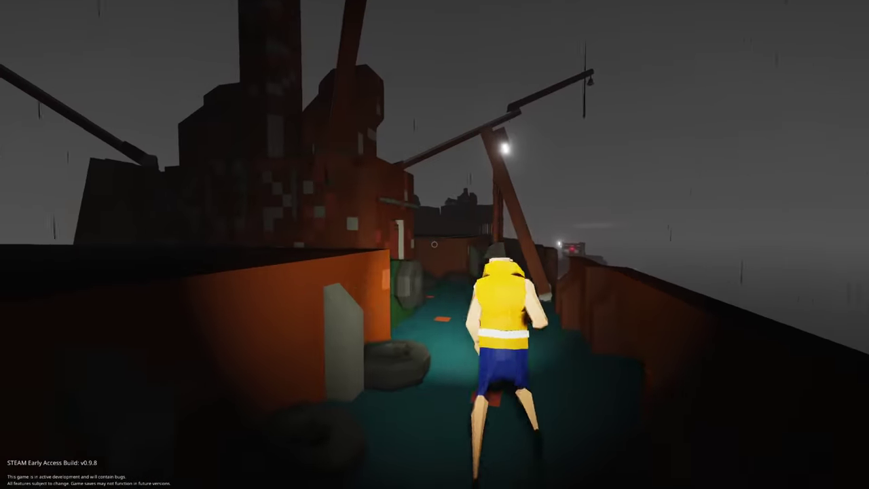
pyautogui.press('w')
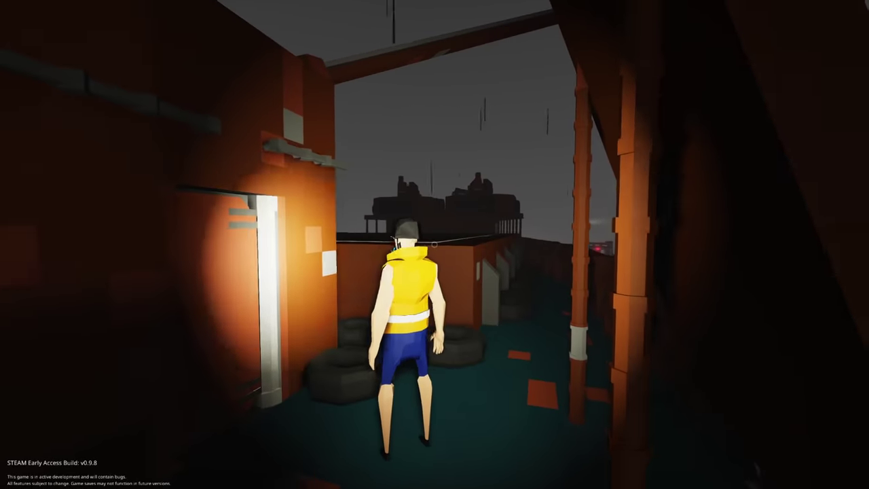
pyautogui.press('w')
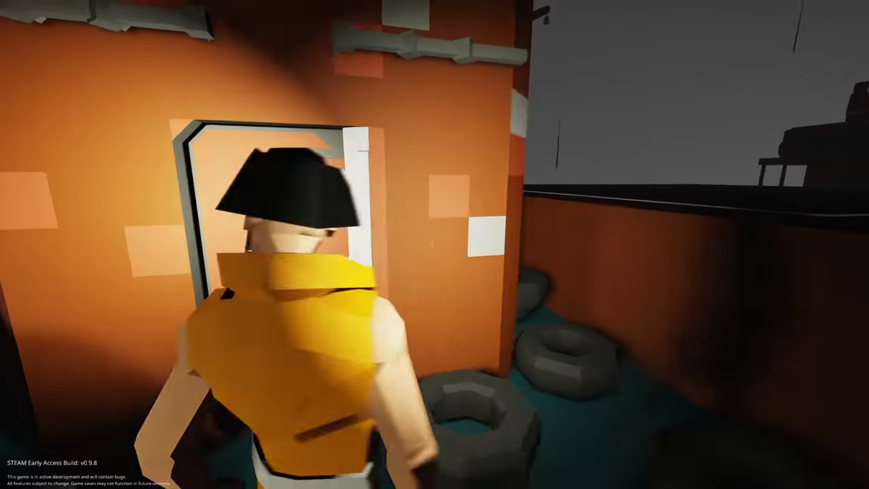
pyautogui.press('w')
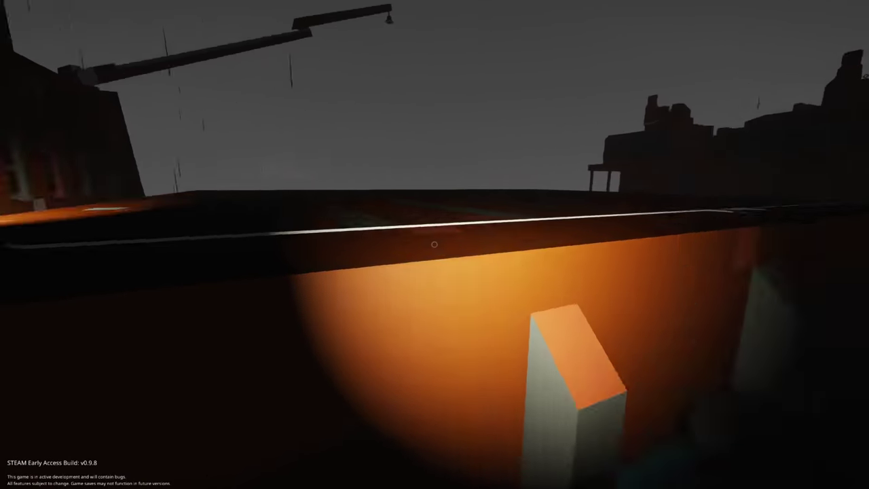
pyautogui.press('w')
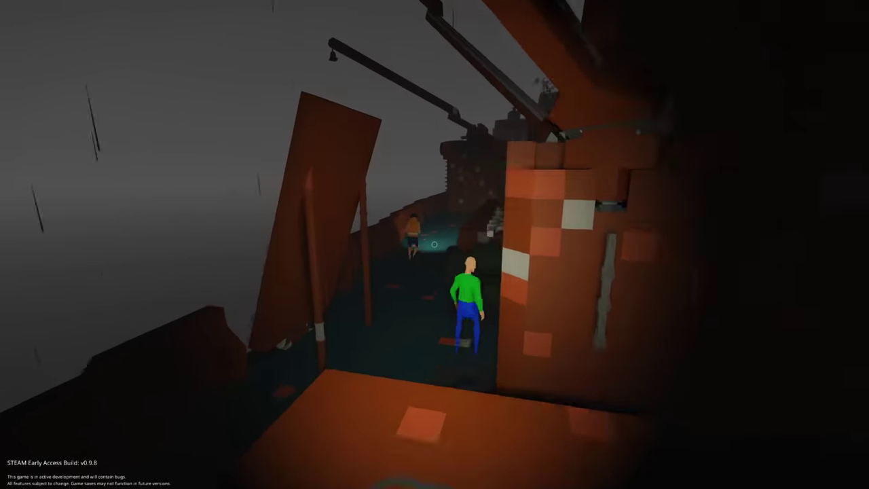
pyautogui.press('w')
pyautogui.press('w')
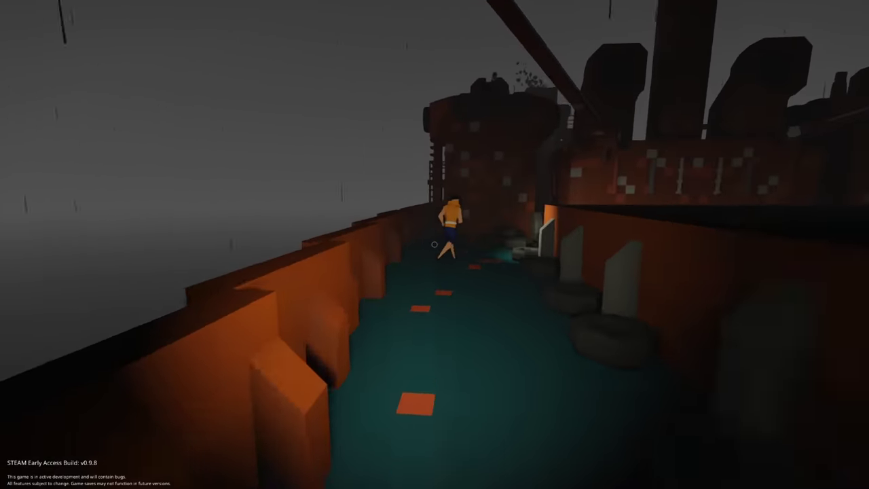
pyautogui.press('w')
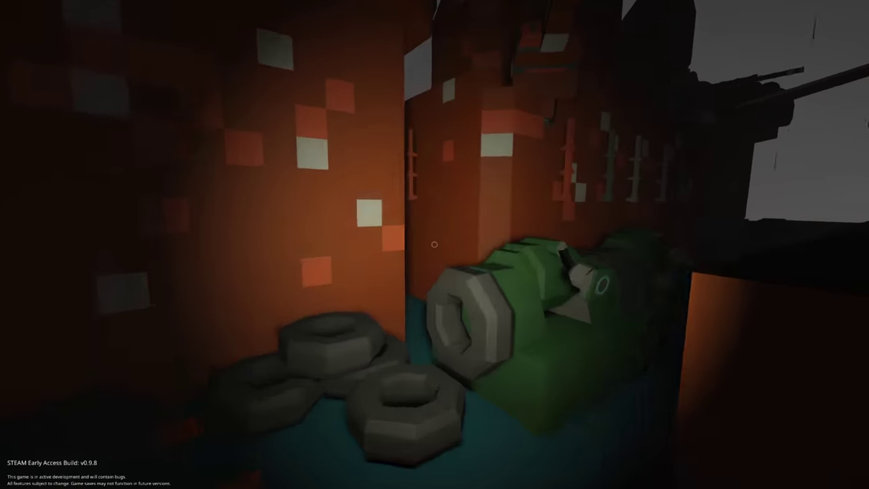
pyautogui.press('w')
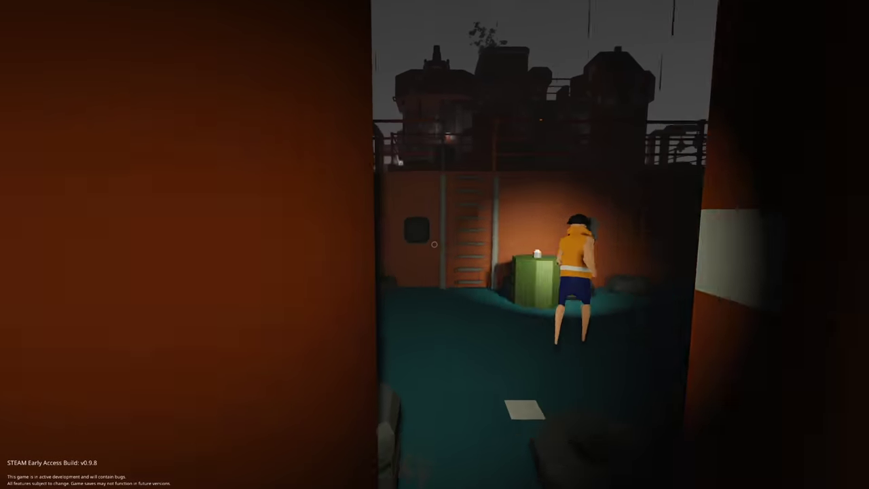
pyautogui.press('w')
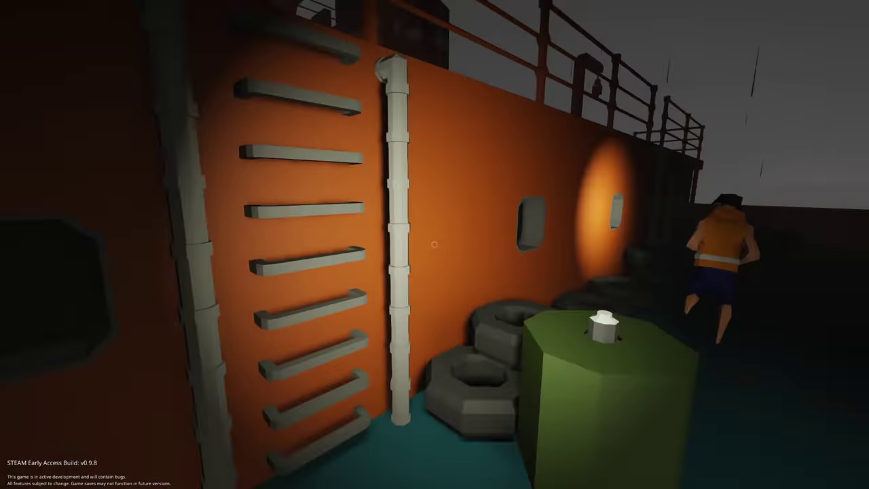
pyautogui.press('w')
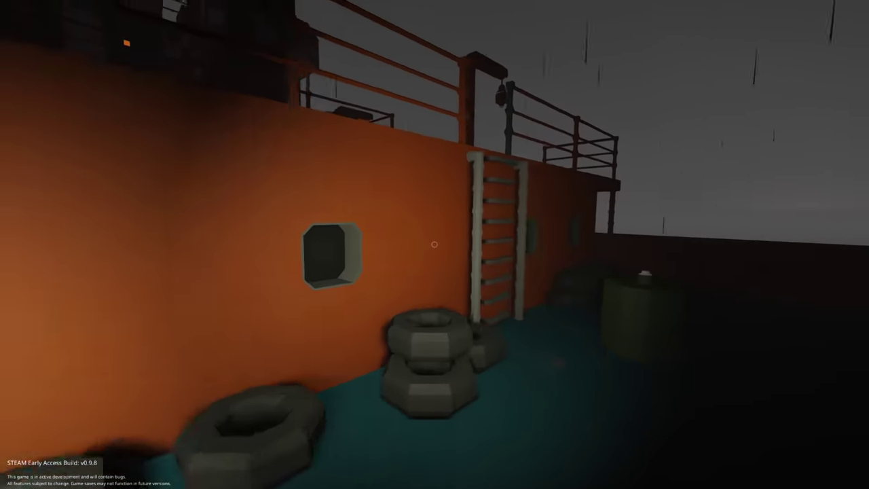
pyautogui.press('f')
pyautogui.press('w')
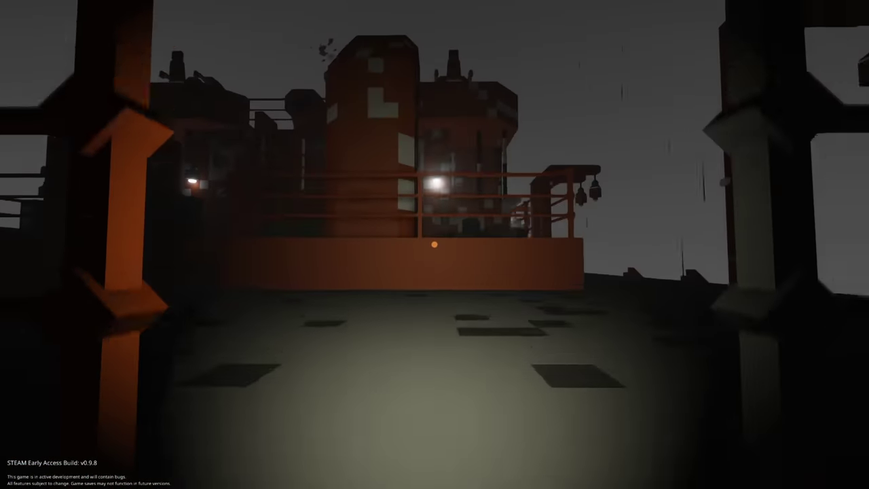
pyautogui.press('w')
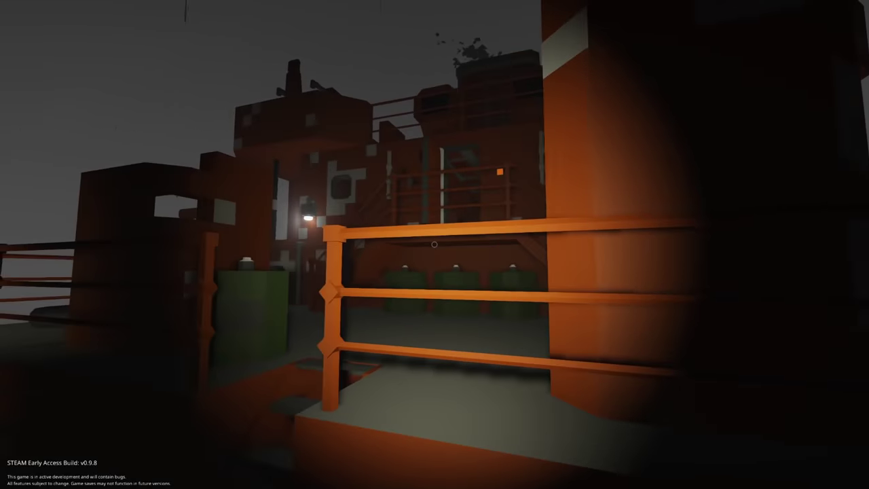
pyautogui.press('w')
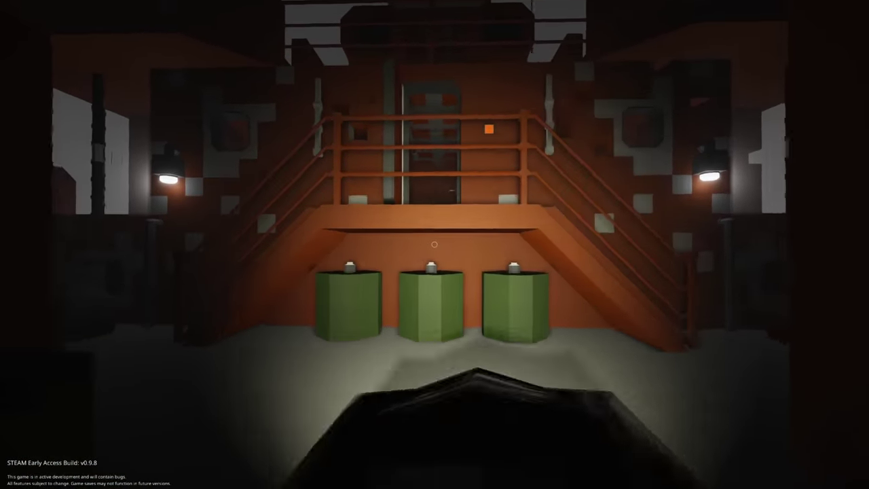
pyautogui.press('w')
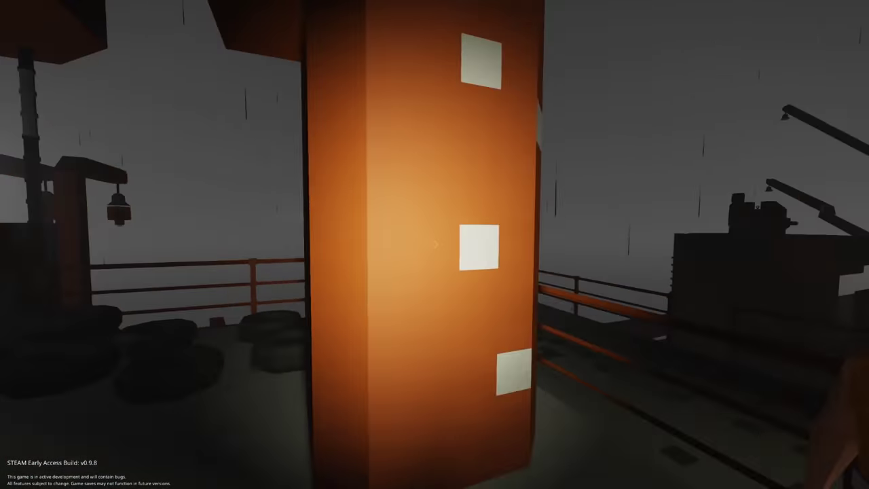
pyautogui.press('w')
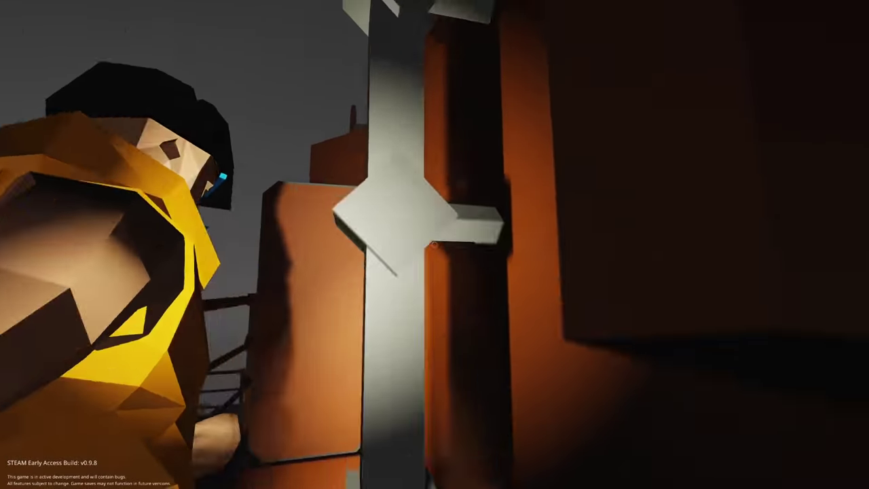
pyautogui.press('w')
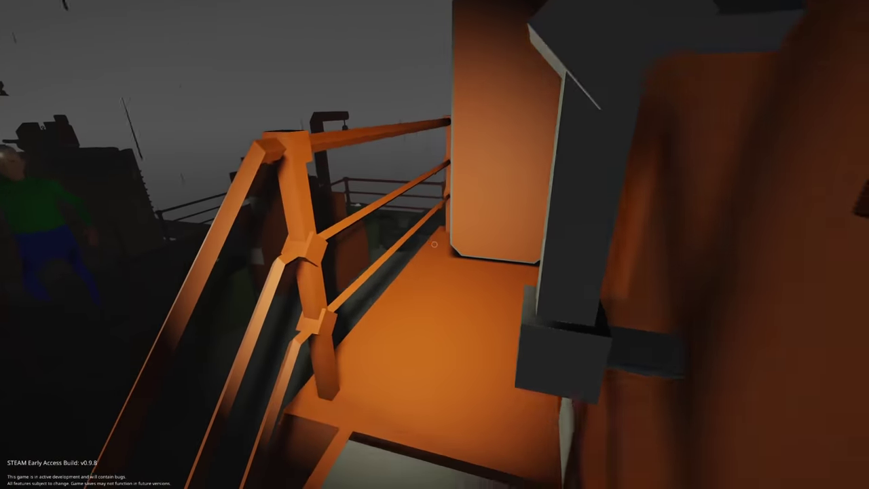
pyautogui.press('w')
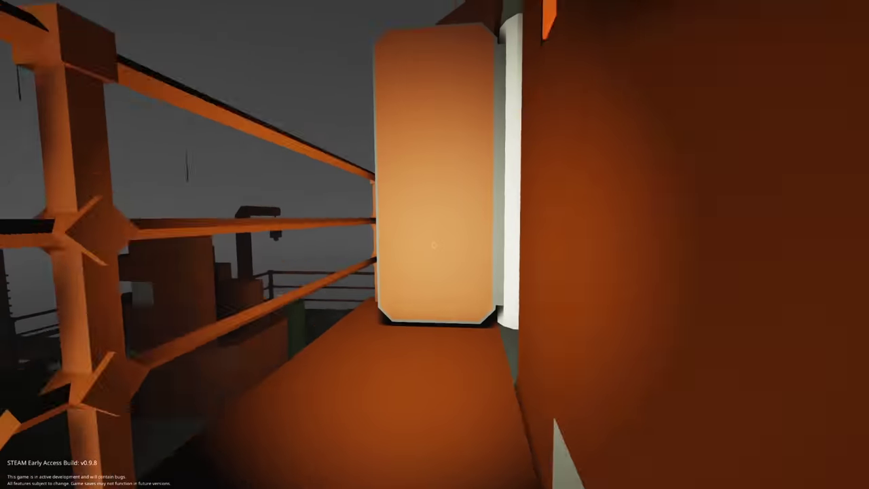
pyautogui.press('w')
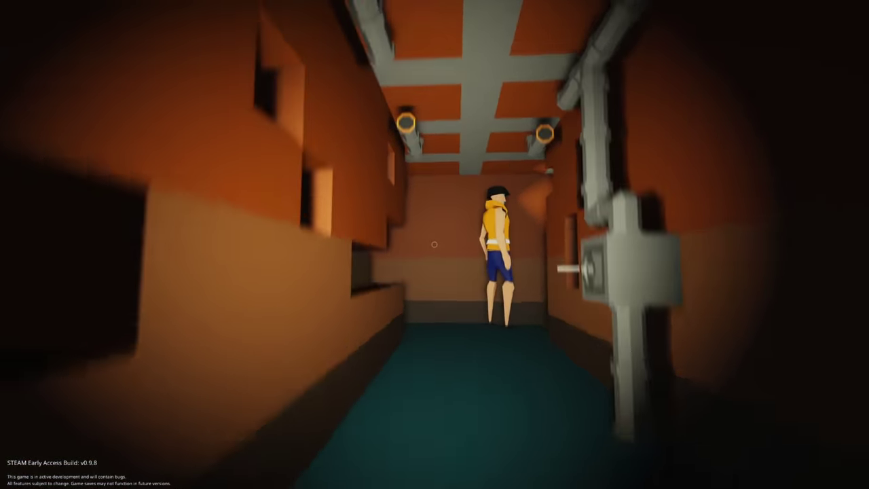
pyautogui.press('w')
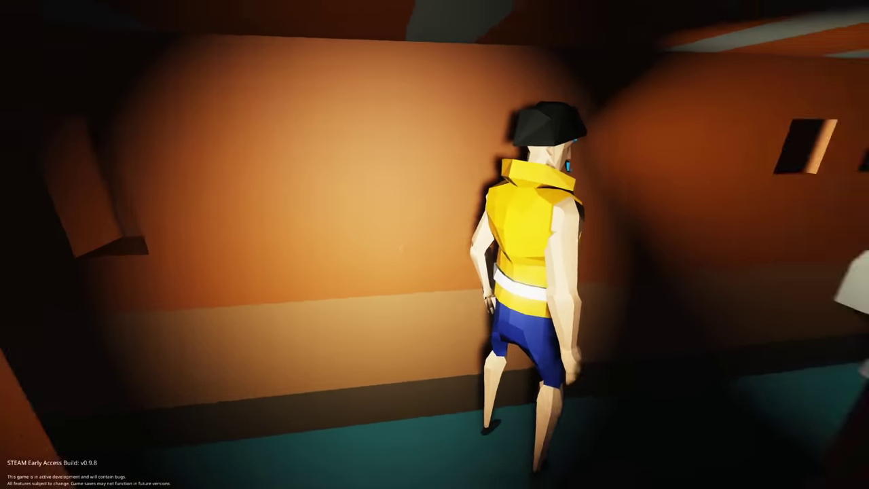
pyautogui.press('w')
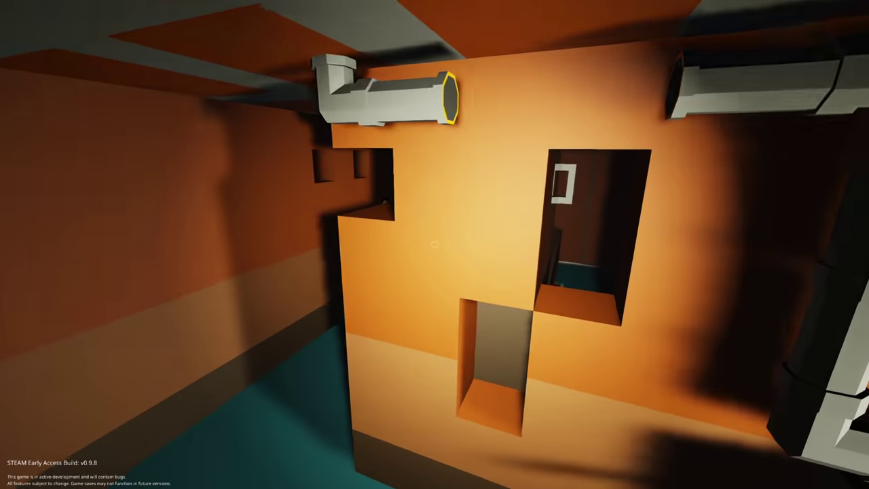
pyautogui.moveTo(434, 245); pyautogui.dragTo(271, 245)
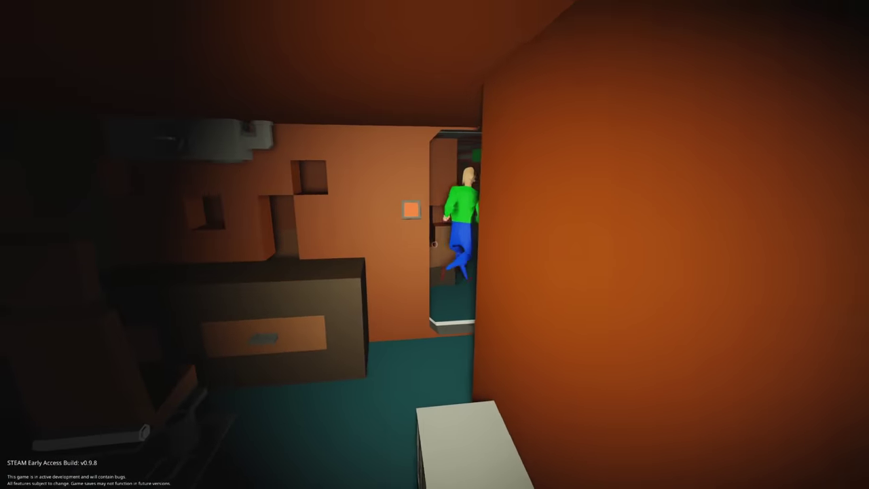
pyautogui.press('w')
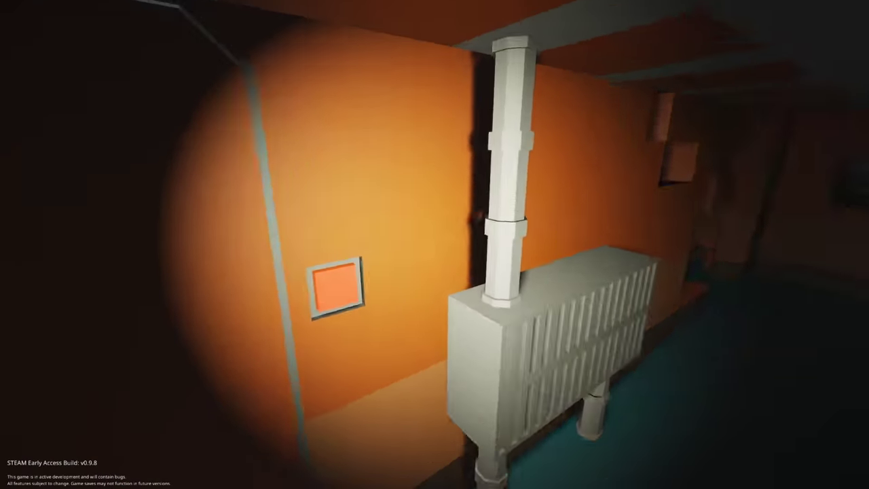
pyautogui.moveTo(435, 245); pyautogui.dragTo(611, 244)
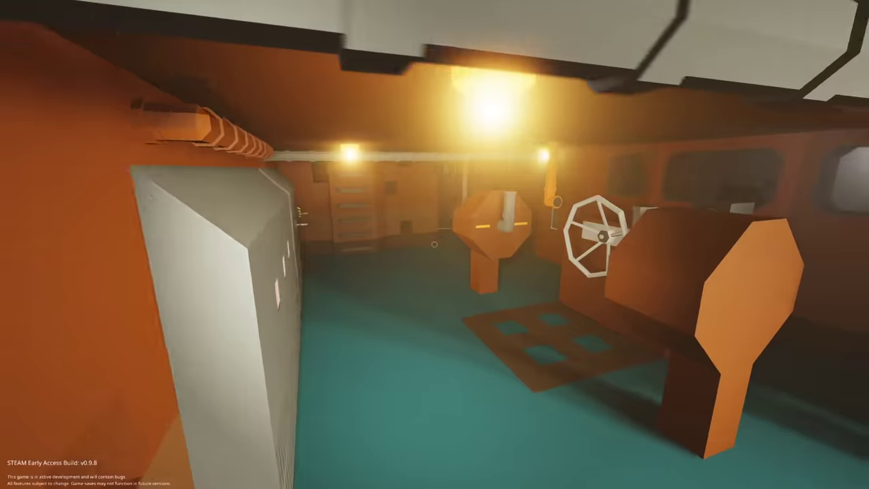
pyautogui.press('w')
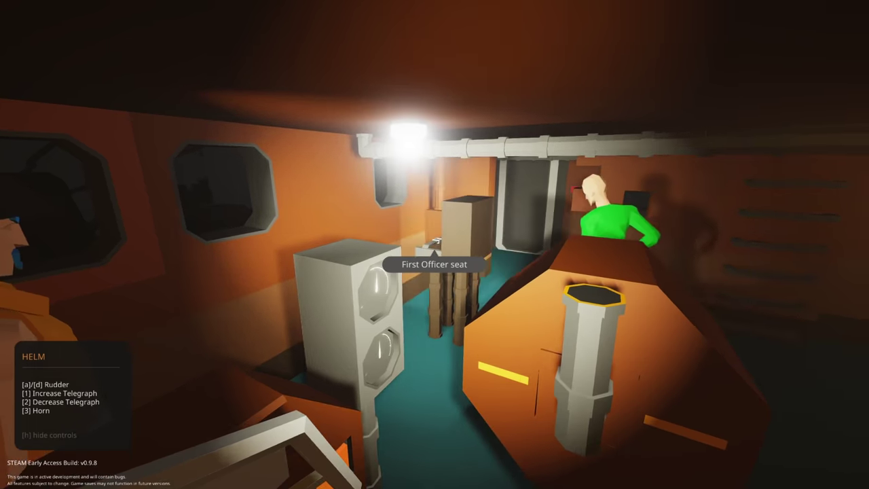
pyautogui.scroll(3, 434, 245)
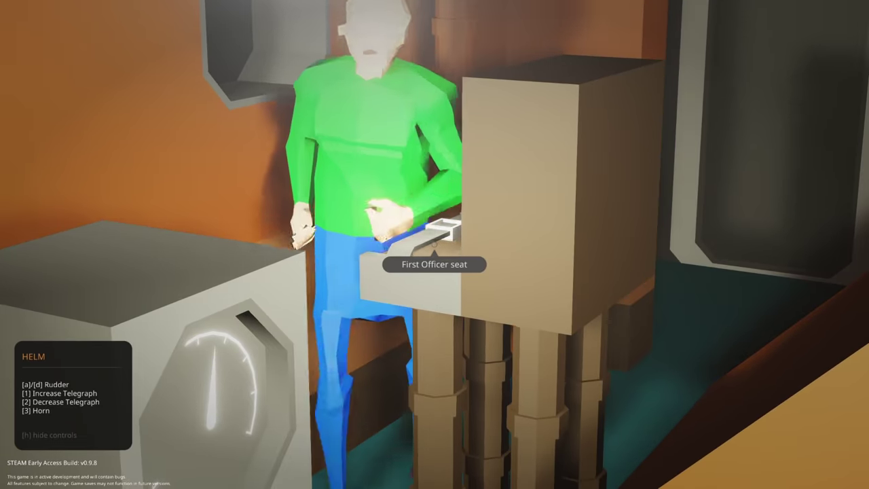
pyautogui.scroll(-3, 434, 245)
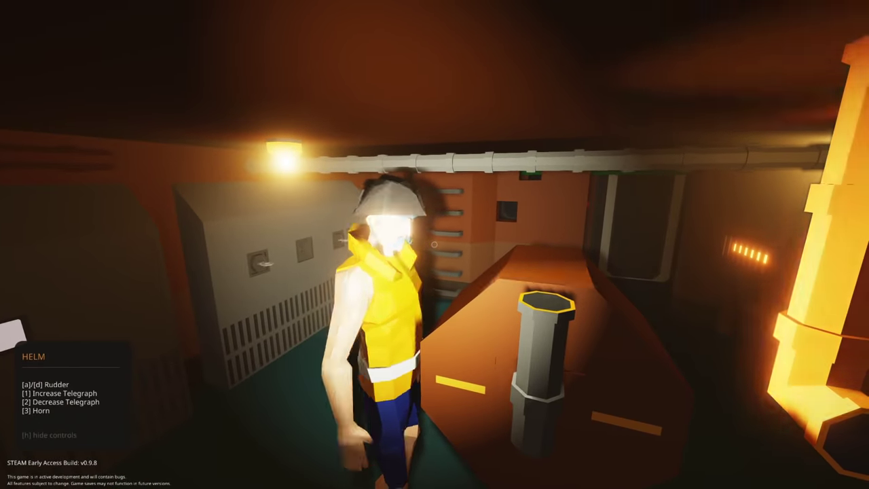
pyautogui.press('e')
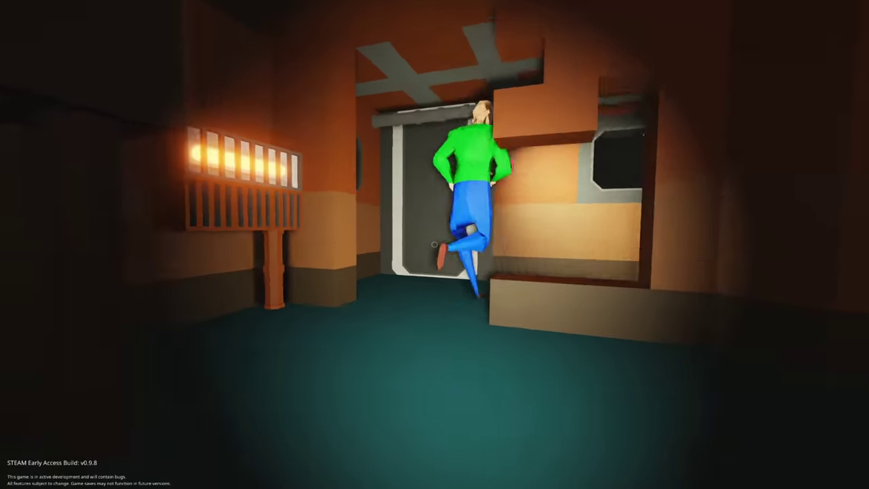
pyautogui.press('w')
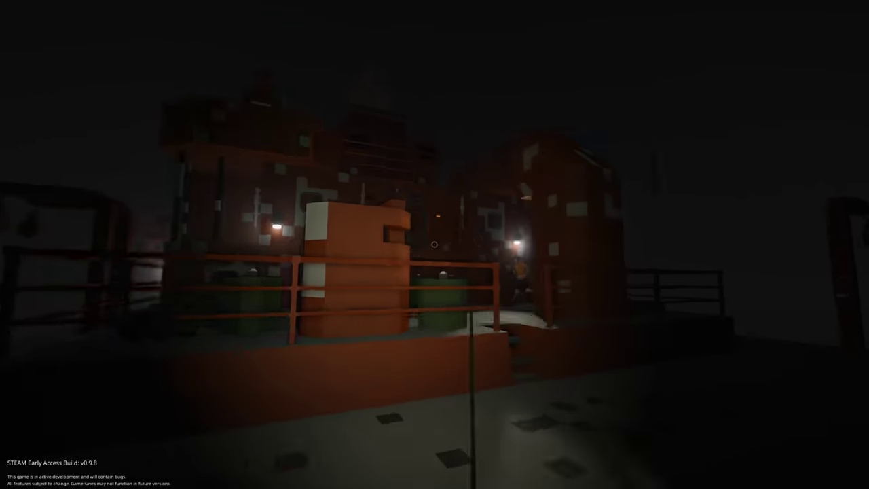
pyautogui.press('w')
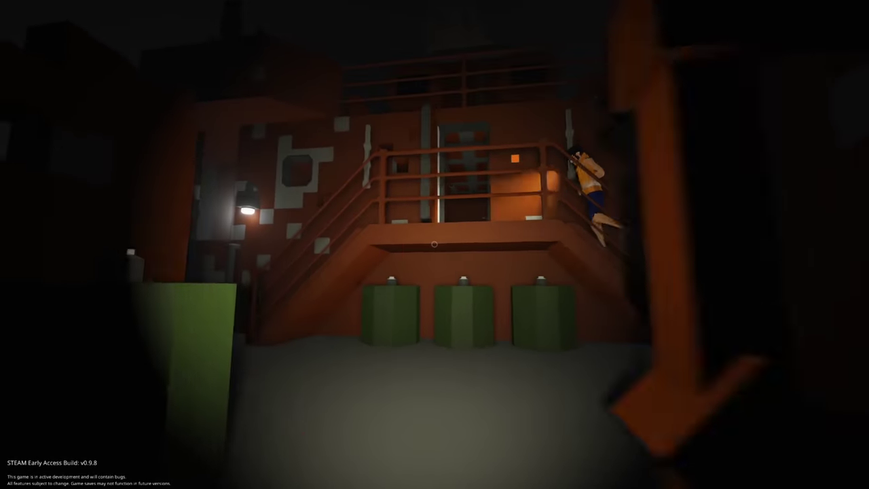
pyautogui.press('w')
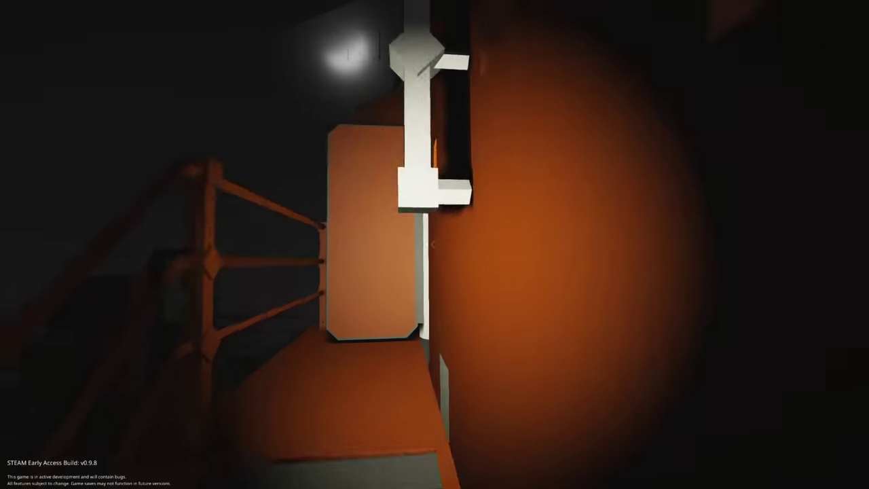
pyautogui.press('w')
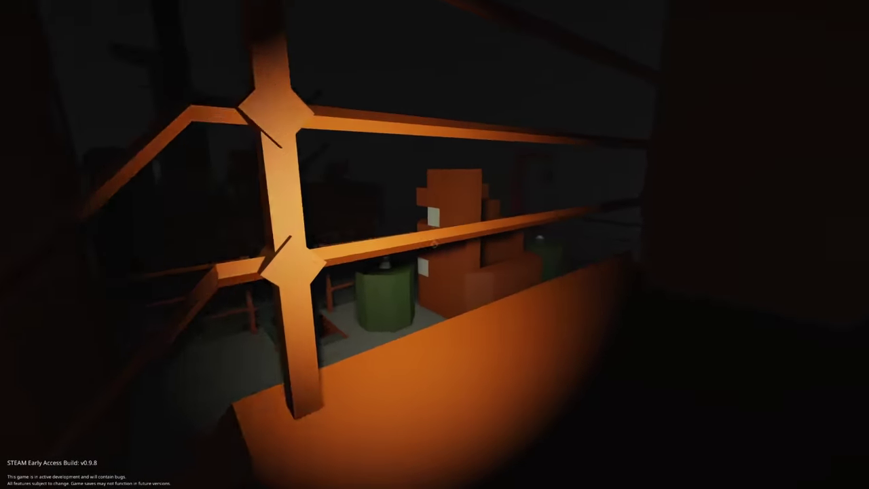
pyautogui.press('w')
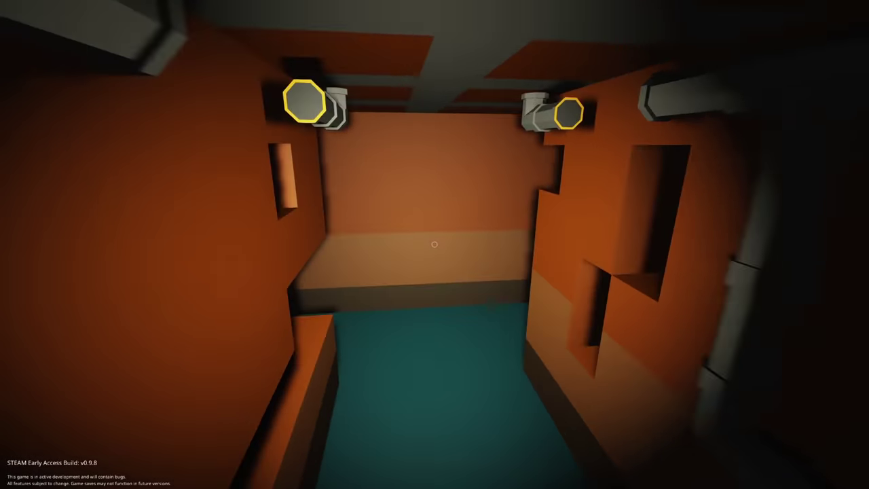
pyautogui.press('w')
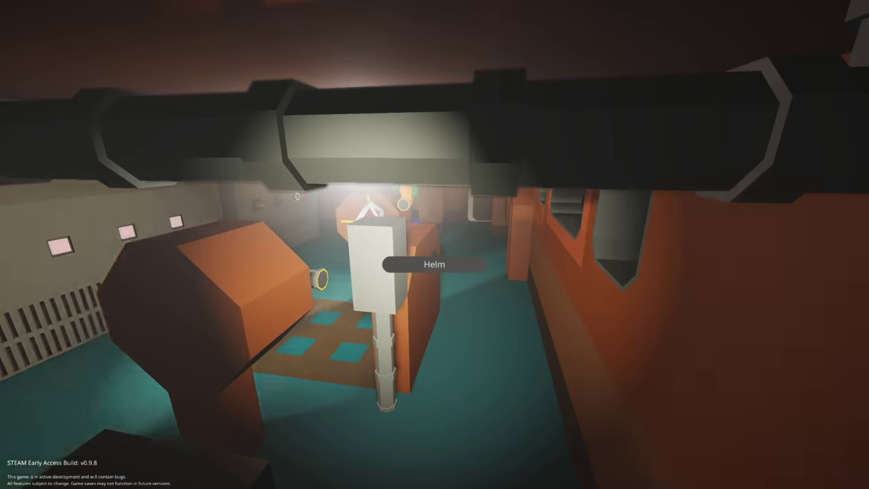
pyautogui.press('s')
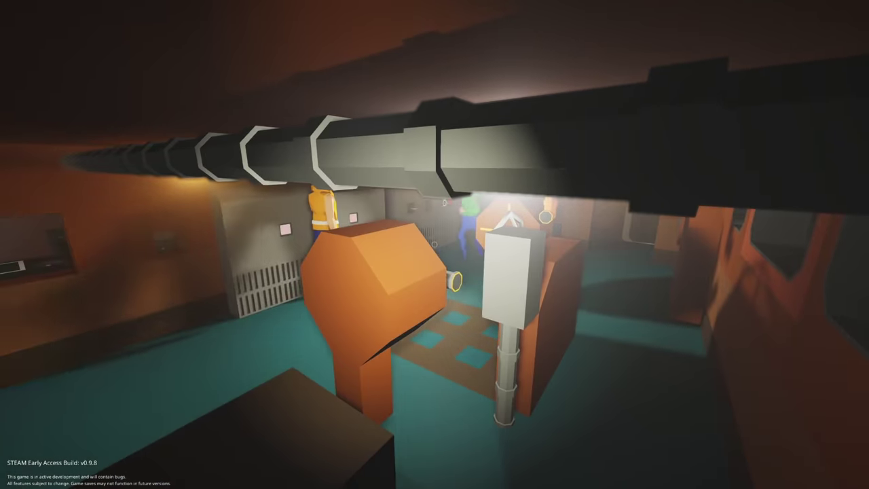
pyautogui.press('w')
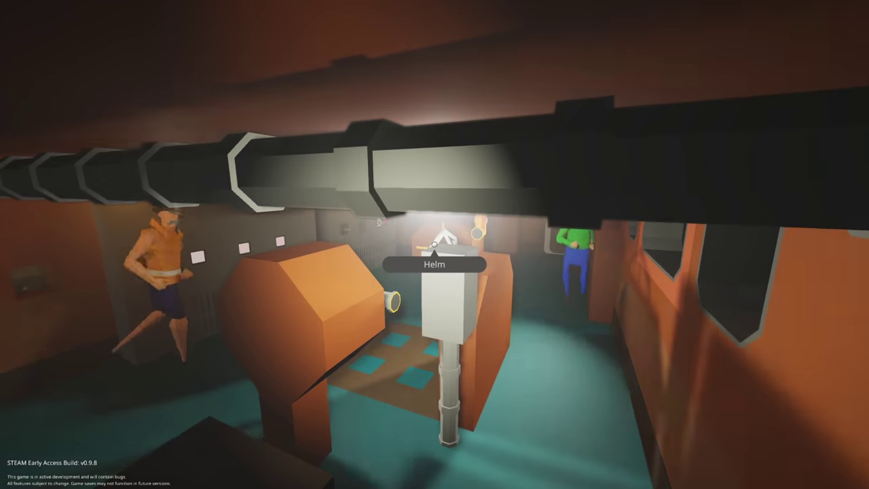
pyautogui.press('w')
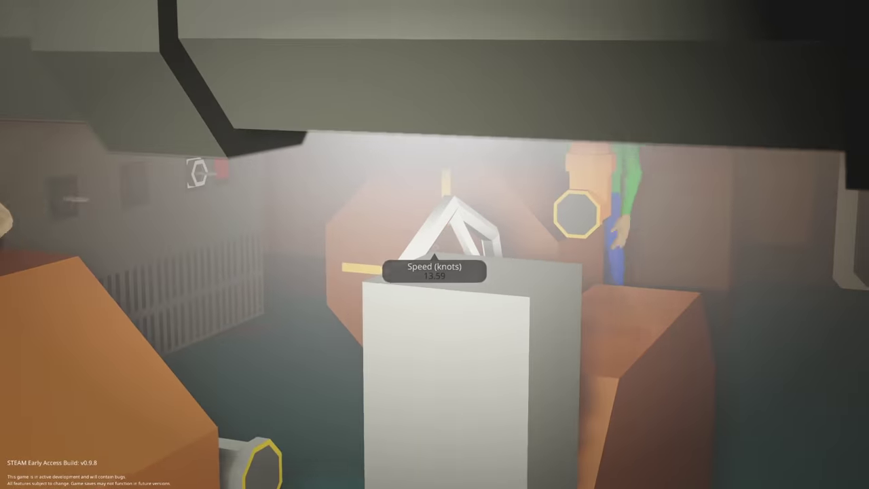
pyautogui.press('s')
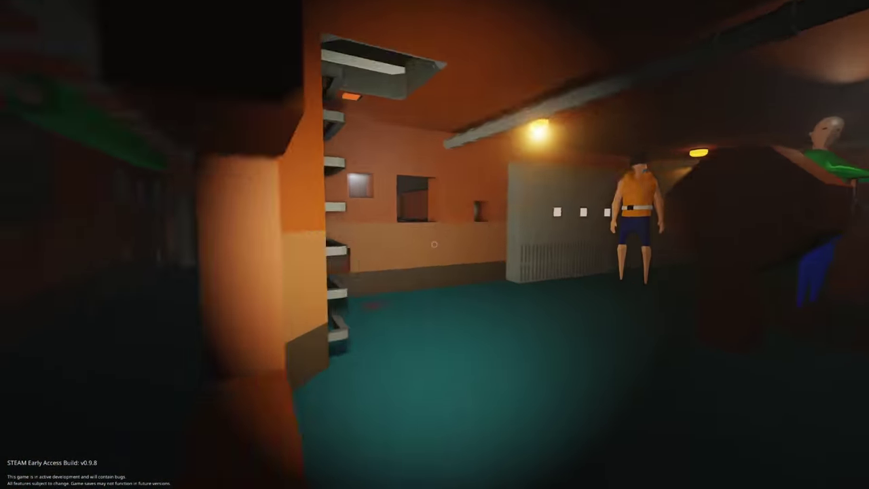
pyautogui.press('w')
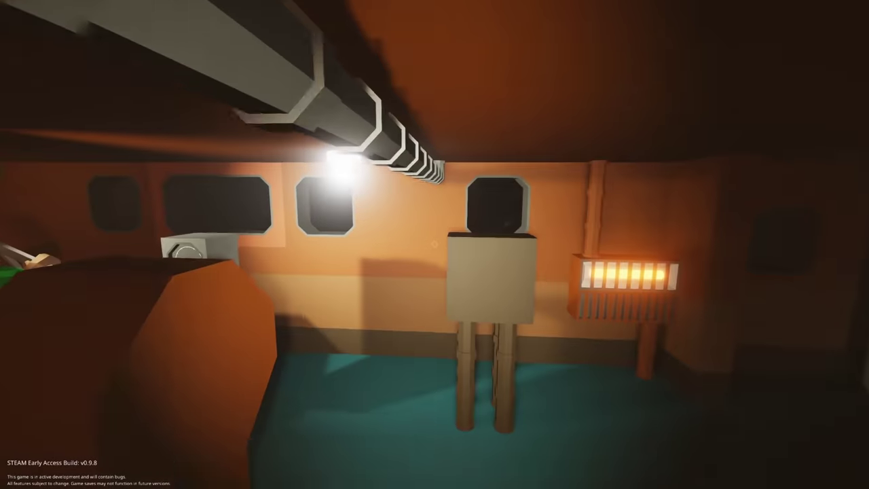
pyautogui.press('w')
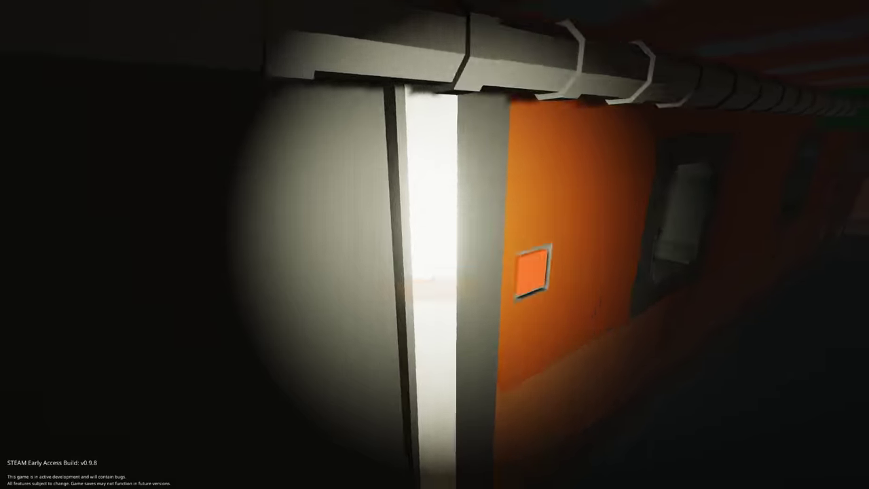
pyautogui.press('e')
pyautogui.press('w')
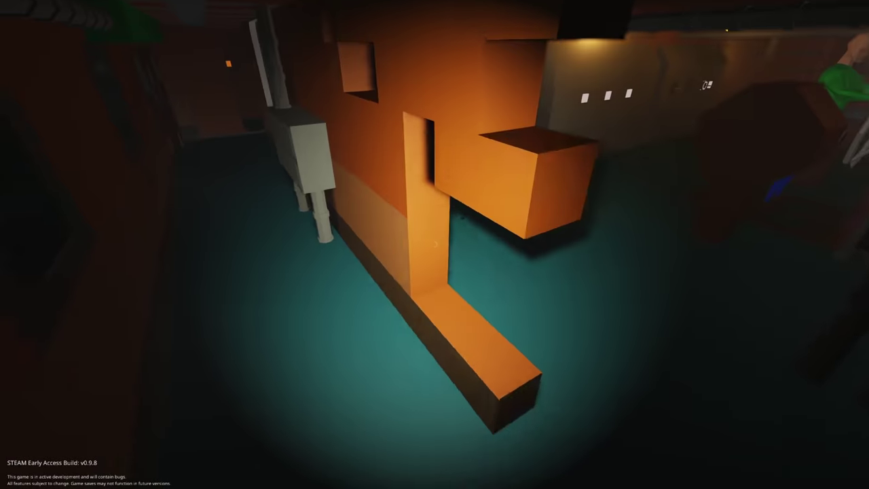
pyautogui.press('w')
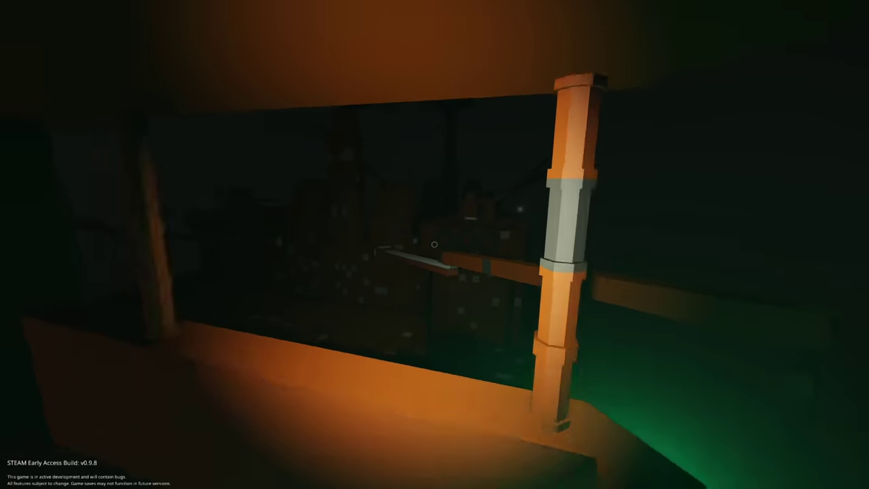
pyautogui.press('w')
pyautogui.press('w')
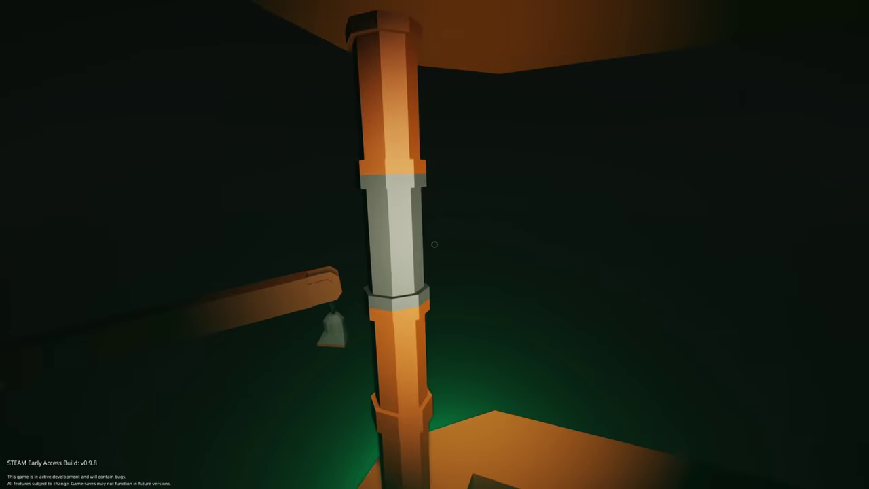
pyautogui.press('w')
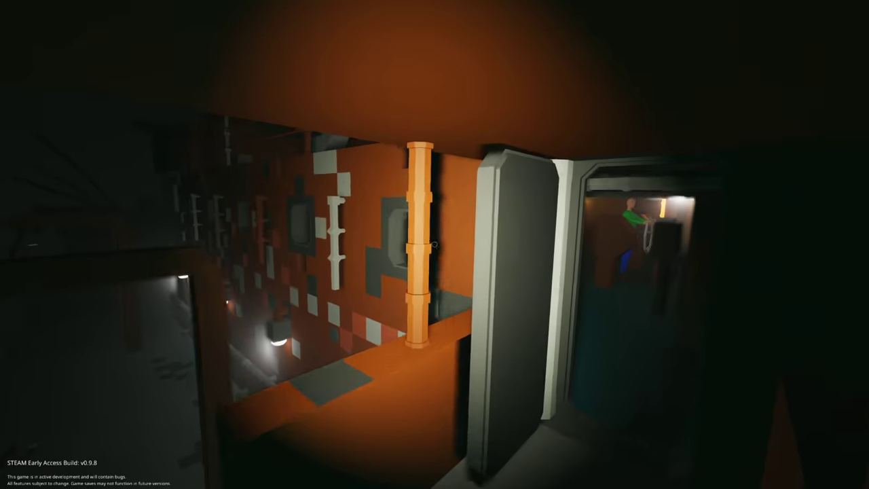
pyautogui.press('w')
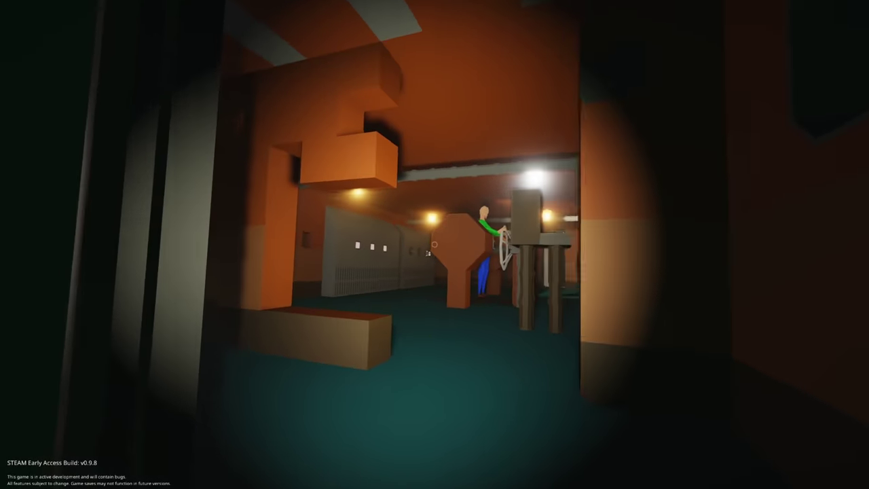
pyautogui.press('f')
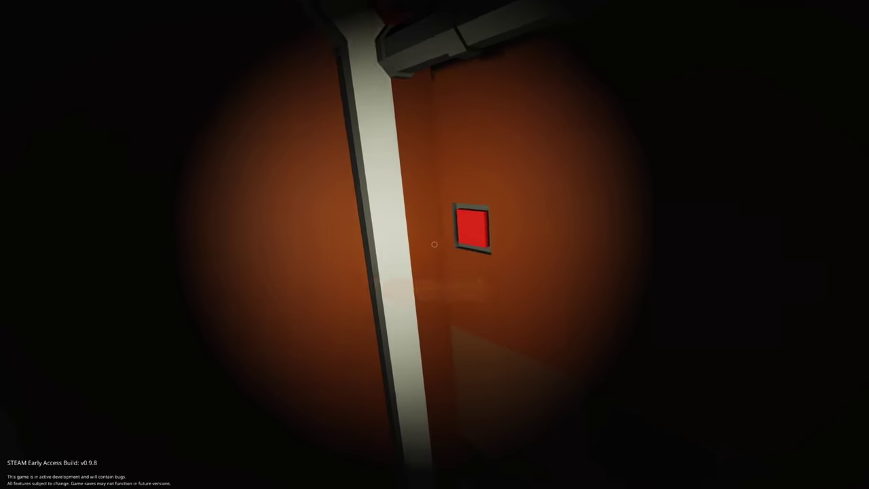
pyautogui.click(435, 244)
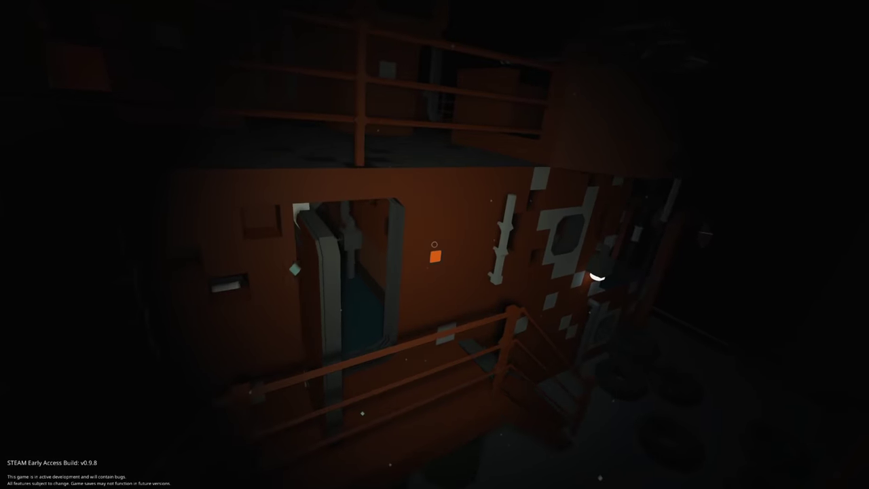
pyautogui.press('w')
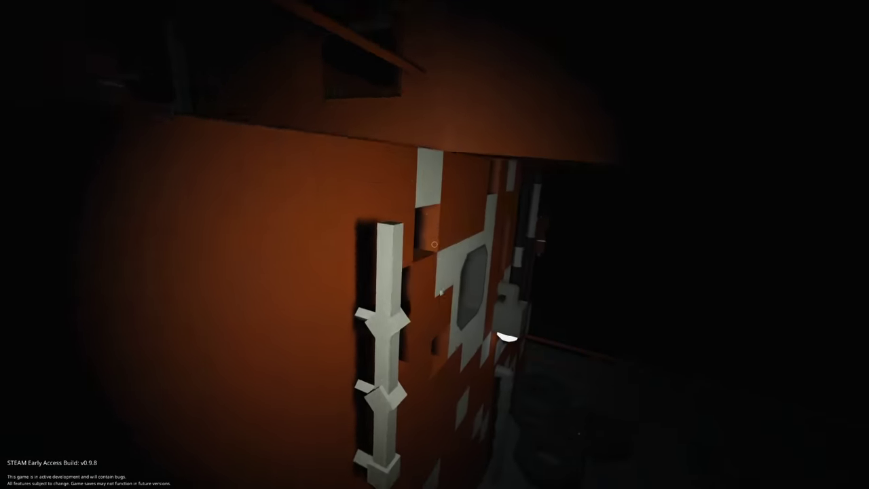
pyautogui.press('w')
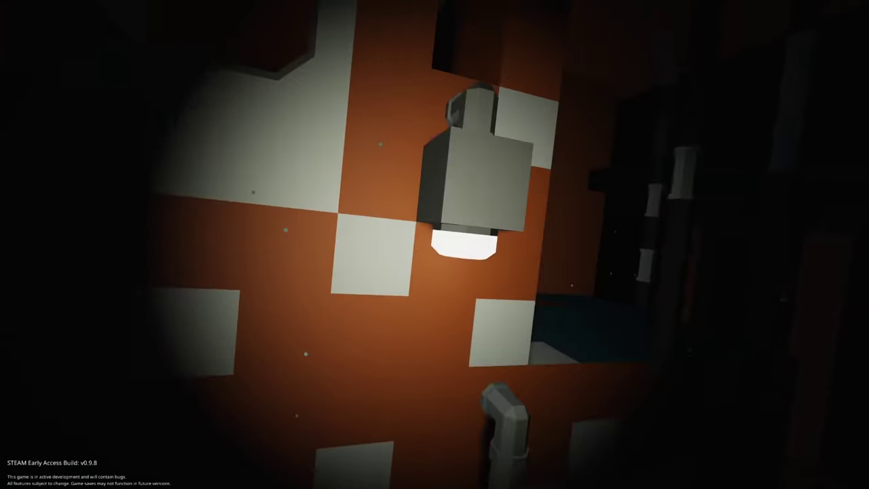
pyautogui.press('w')
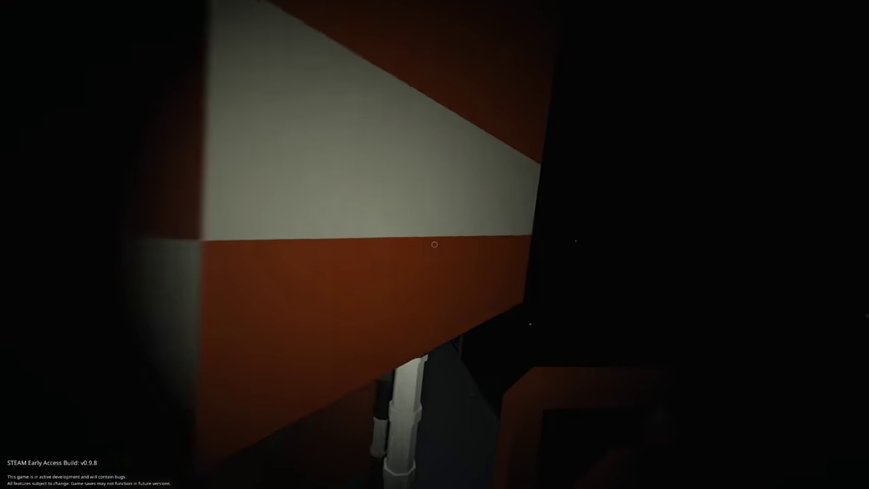
pyautogui.press('w')
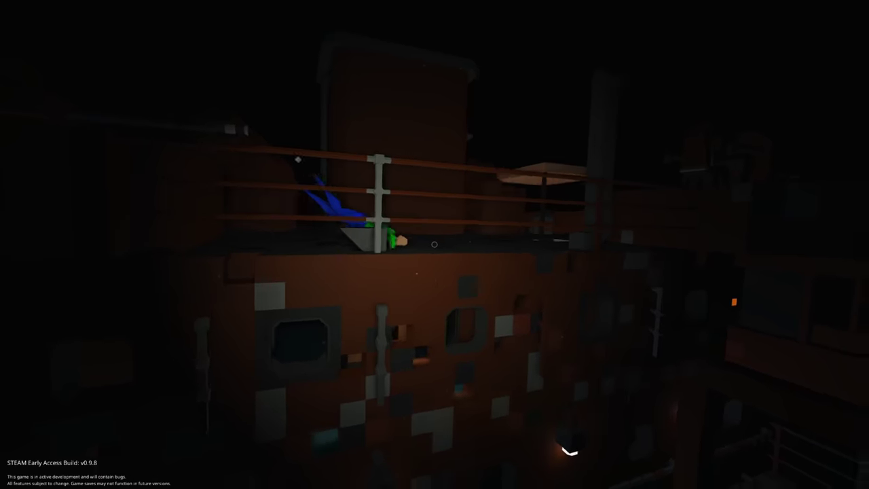
pyautogui.press('w')
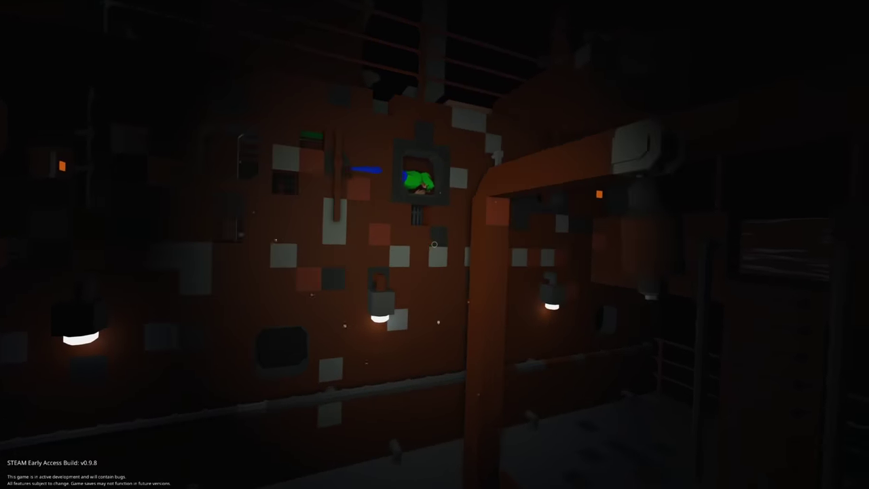
pyautogui.press('w')
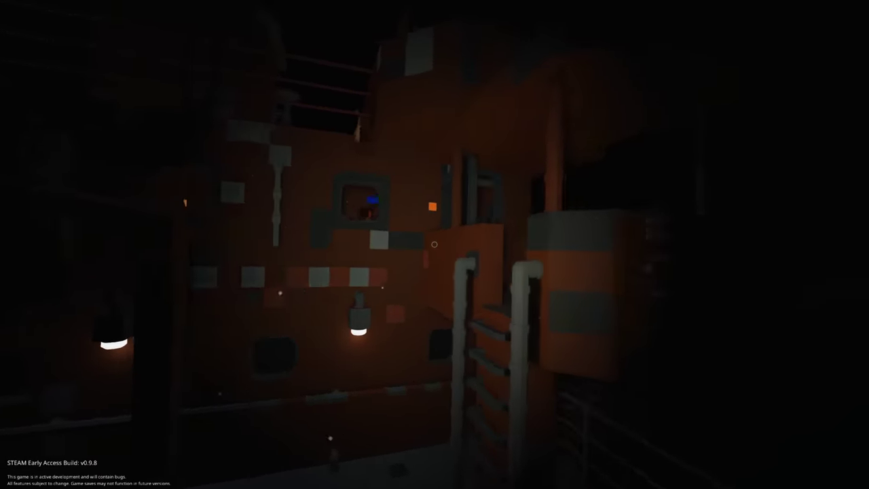
pyautogui.press('d')
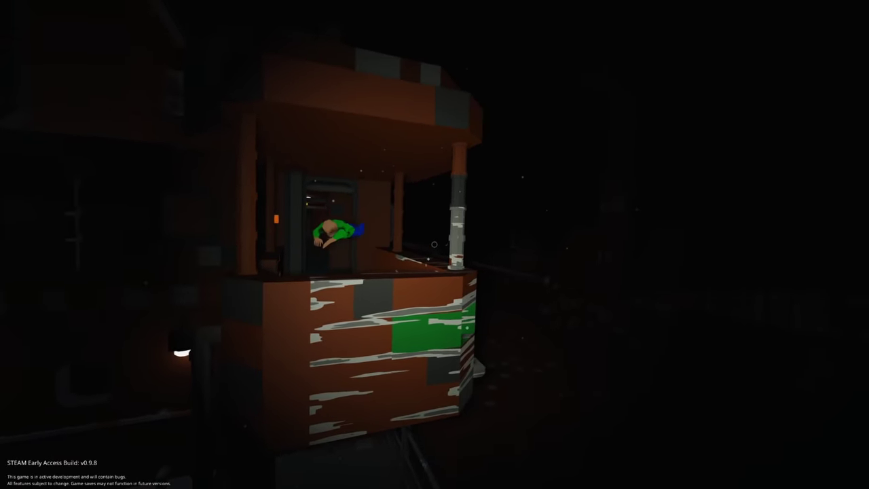
pyautogui.press('s')
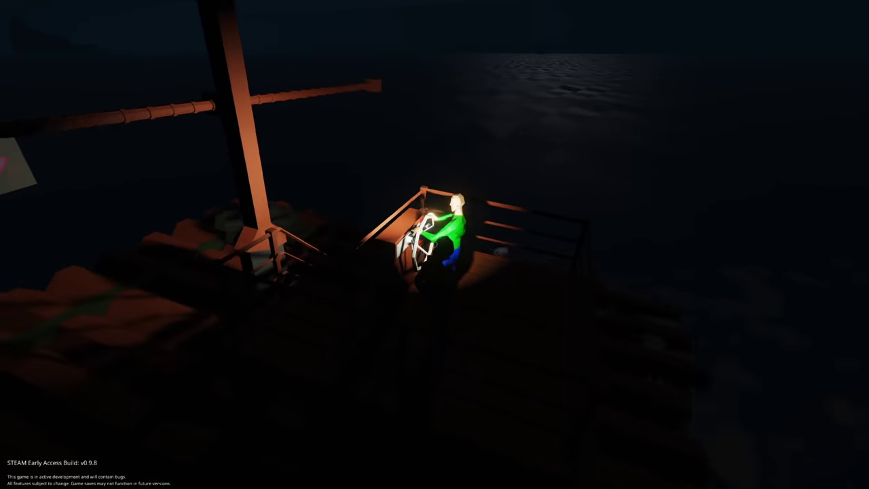
pyautogui.press('f')
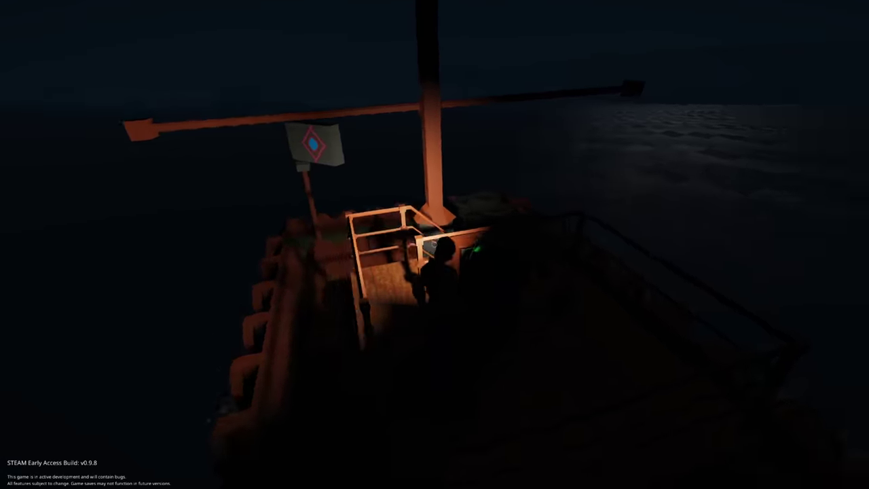
pyautogui.press('w')
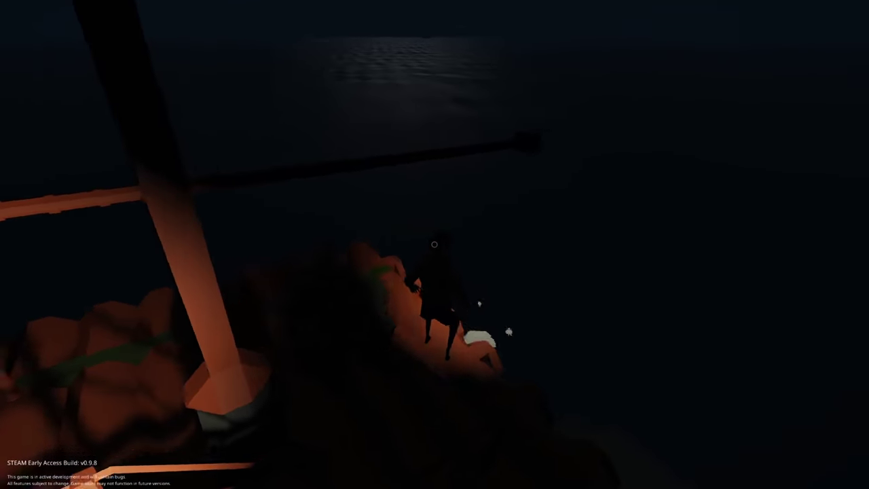